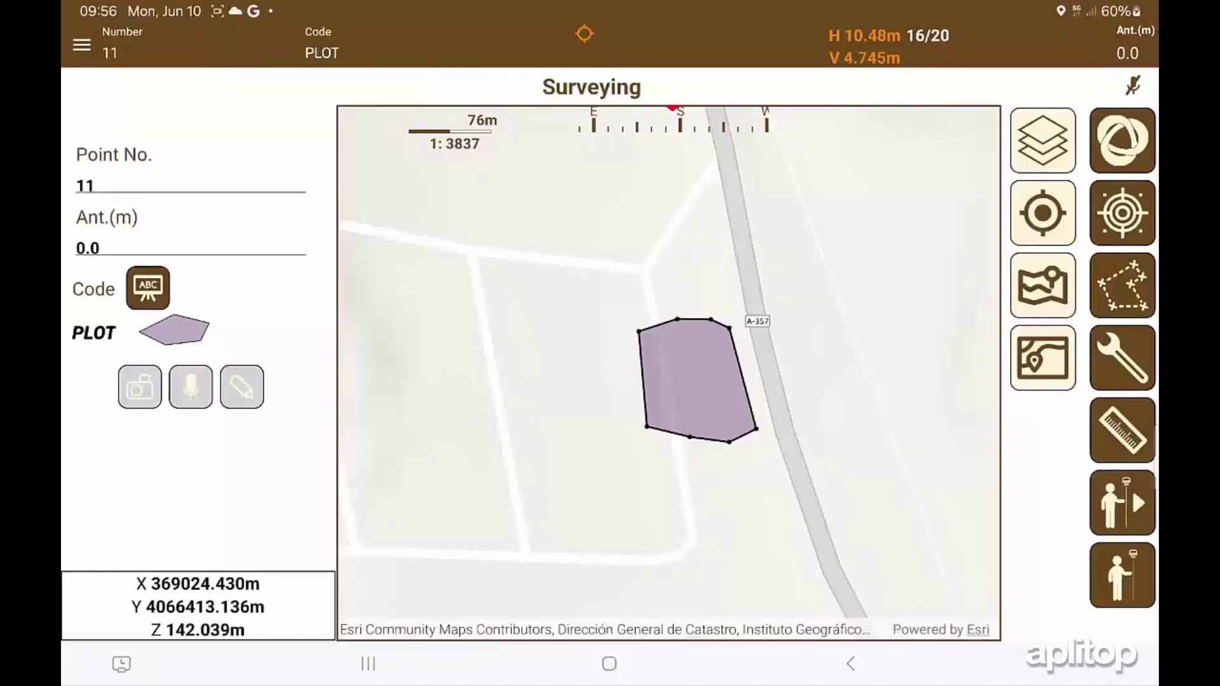
Step: Add a new Digital model surface using the LandXML file topografico.XML
{"action": "left_click", "coordinate": [83, 44]}
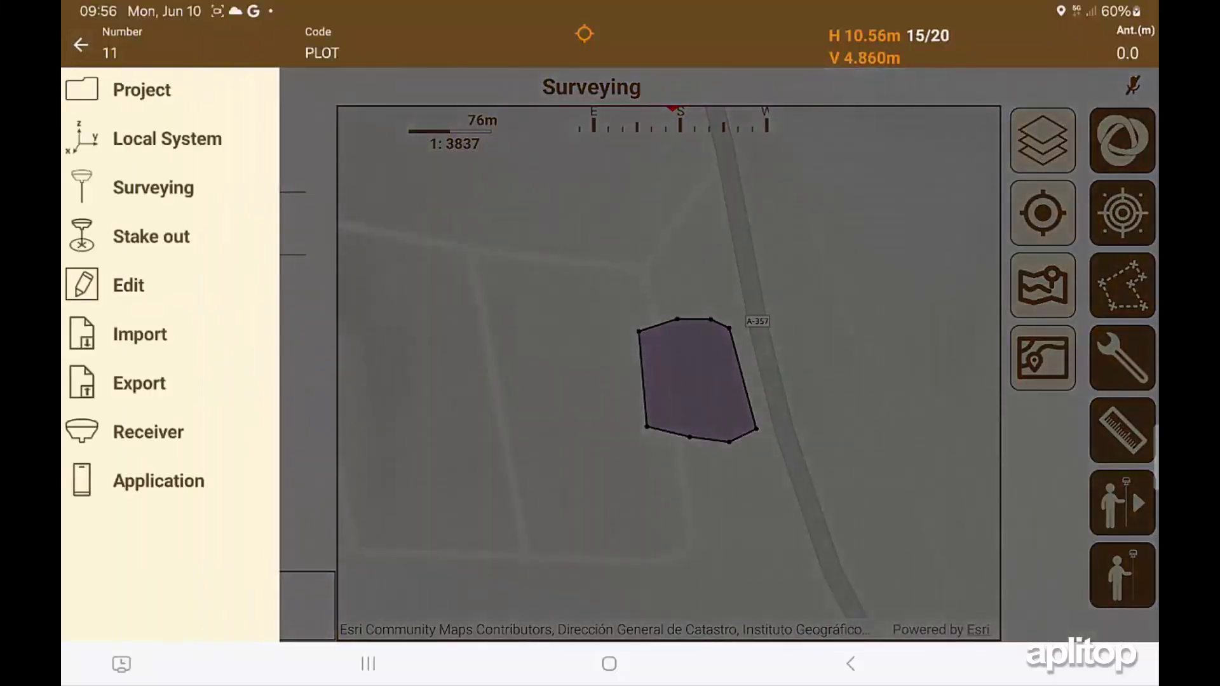
{"action": "left_click", "coordinate": [129, 285]}
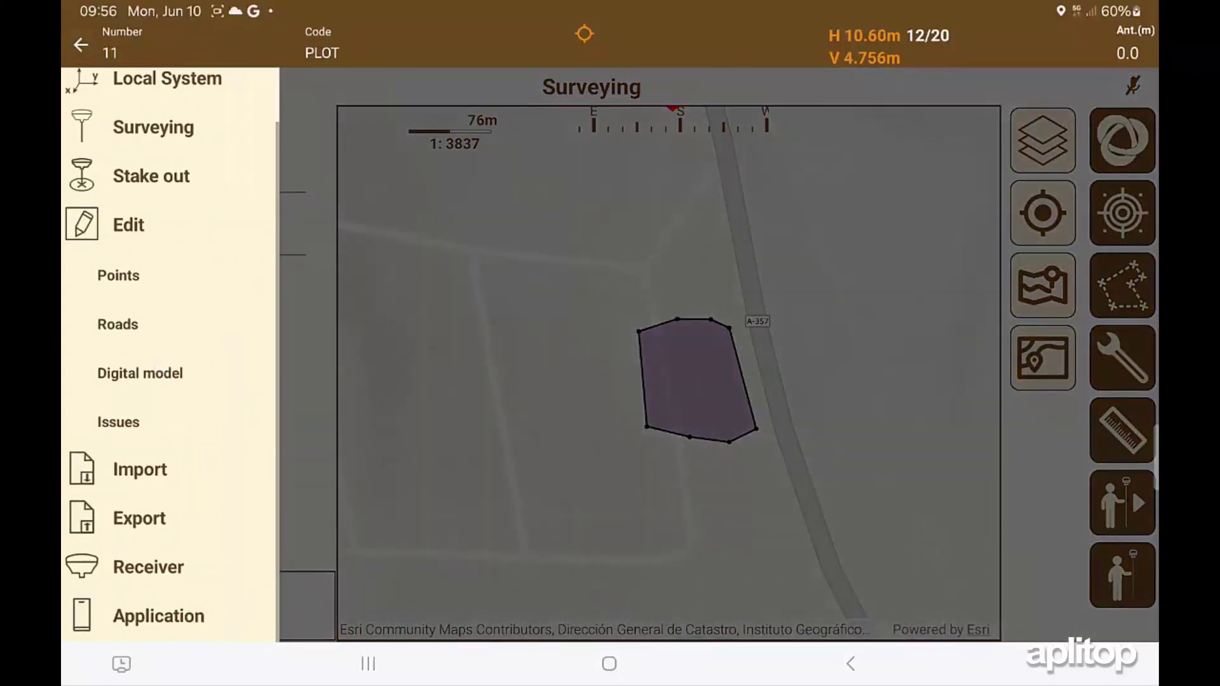
{"action": "left_click", "coordinate": [140, 373]}
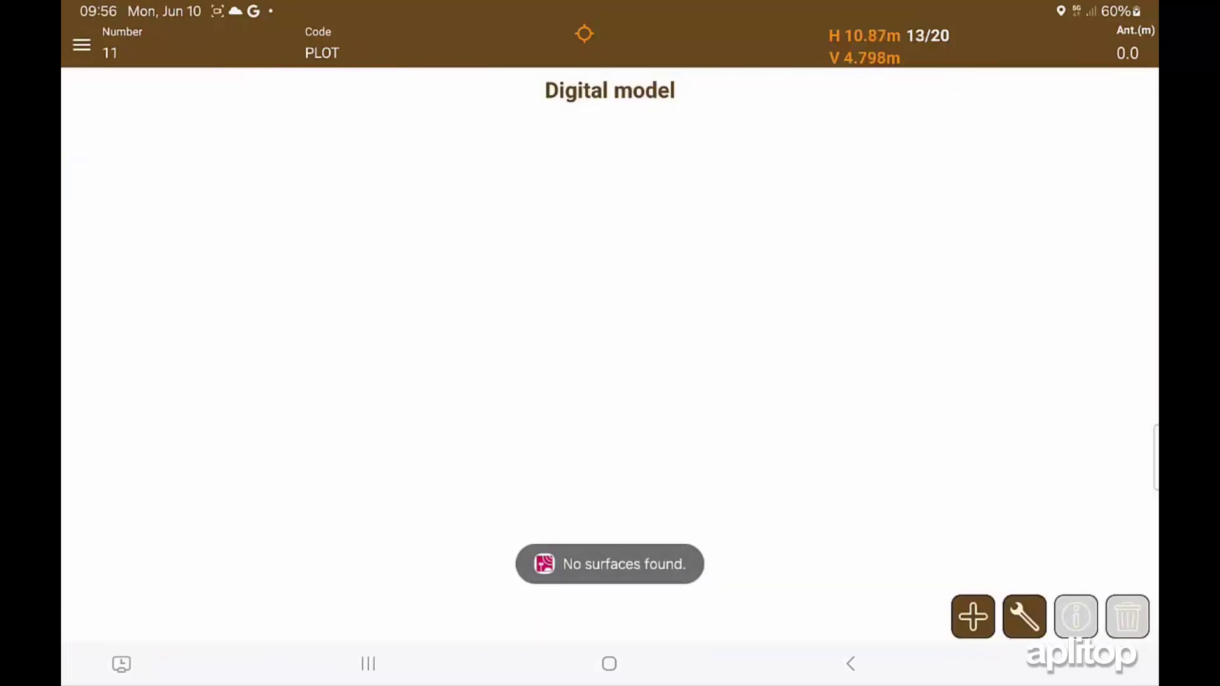
{"action": "left_click", "coordinate": [972, 617]}
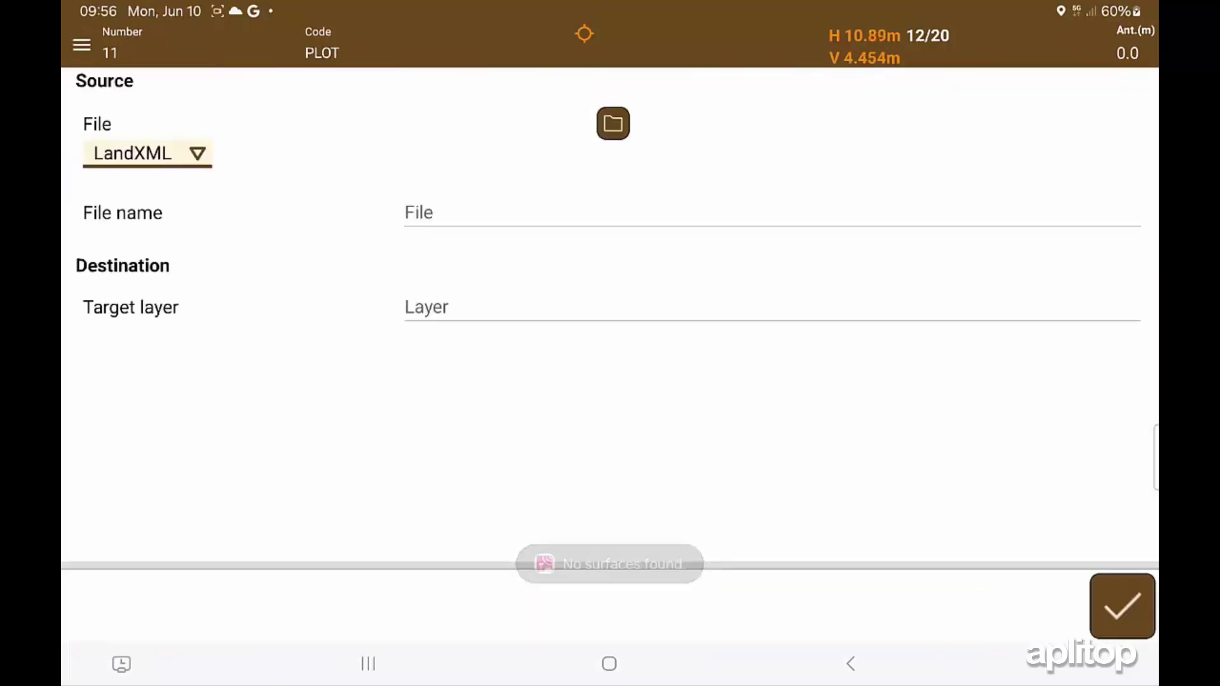
{"action": "left_click", "coordinate": [614, 123]}
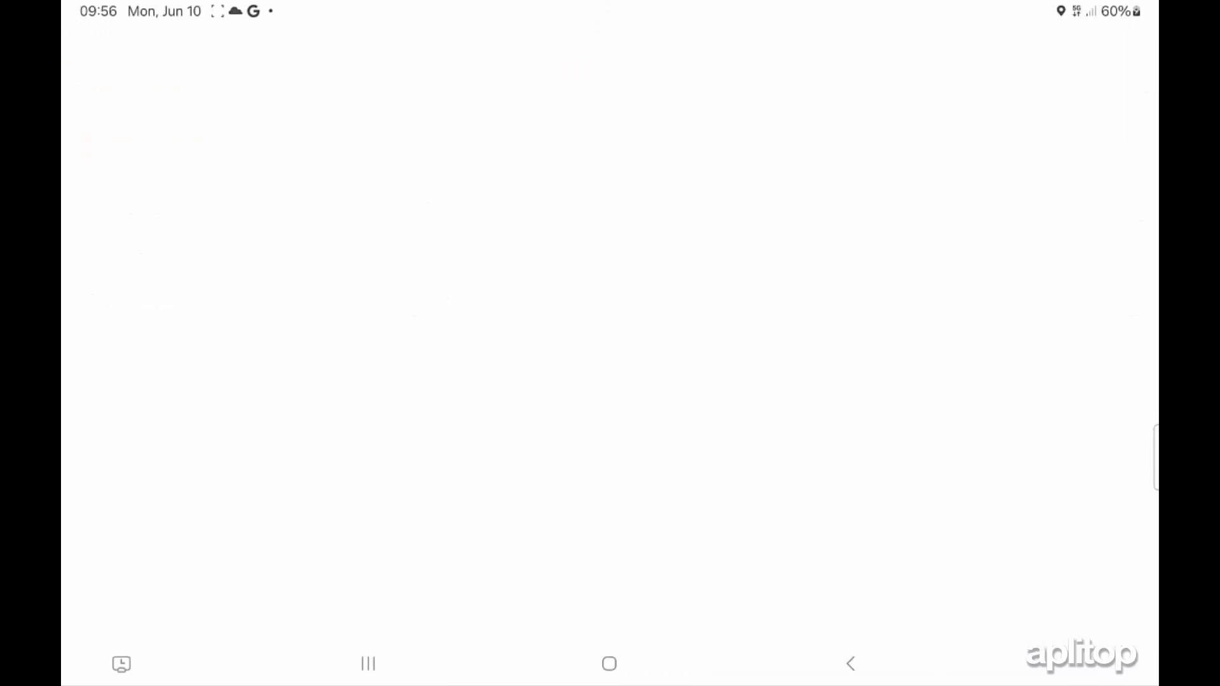
{"action": "left_click_drag", "start_coordinate": [731, 507], "coordinate": [731, 463]}
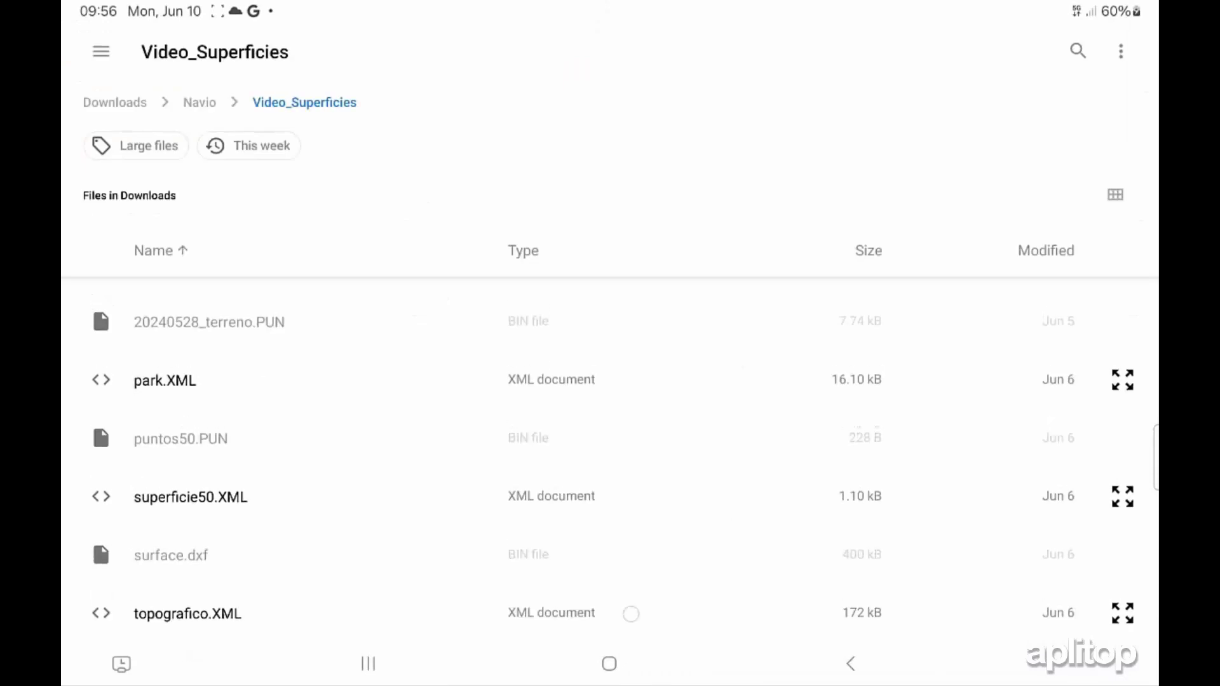
{"action": "left_click", "coordinate": [631, 613]}
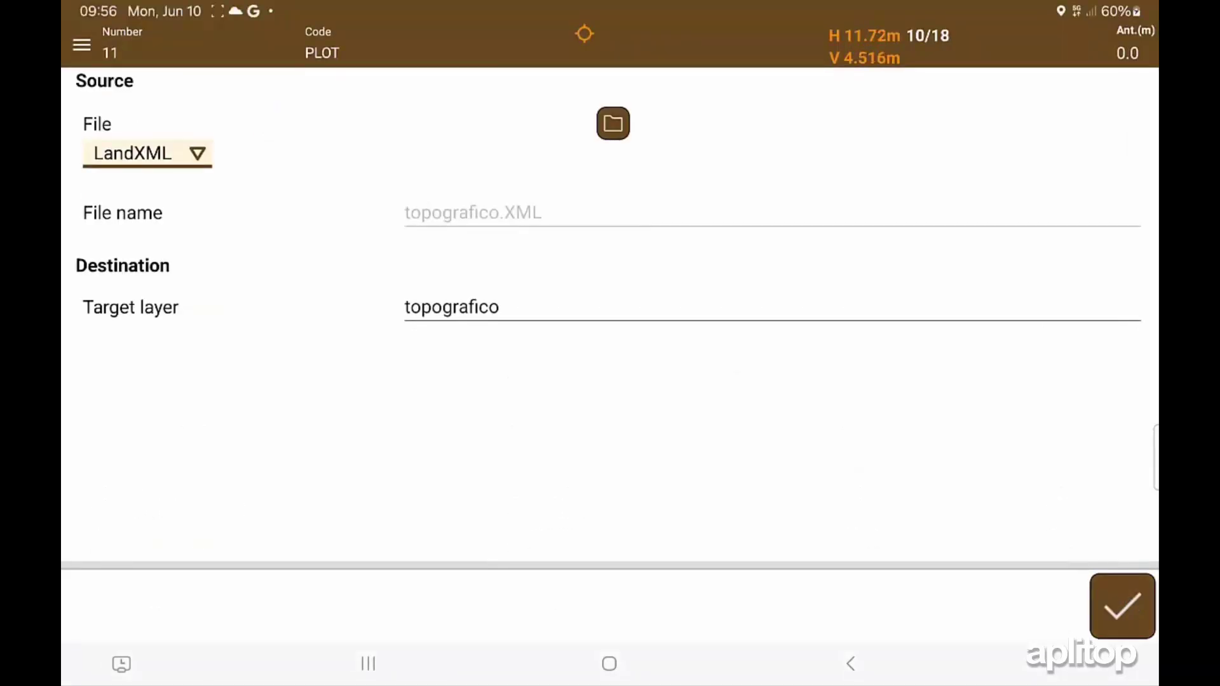
Step: Confirm the topografico surface import so its triangulated mesh shows on the map
{"action": "left_click", "coordinate": [1121, 606]}
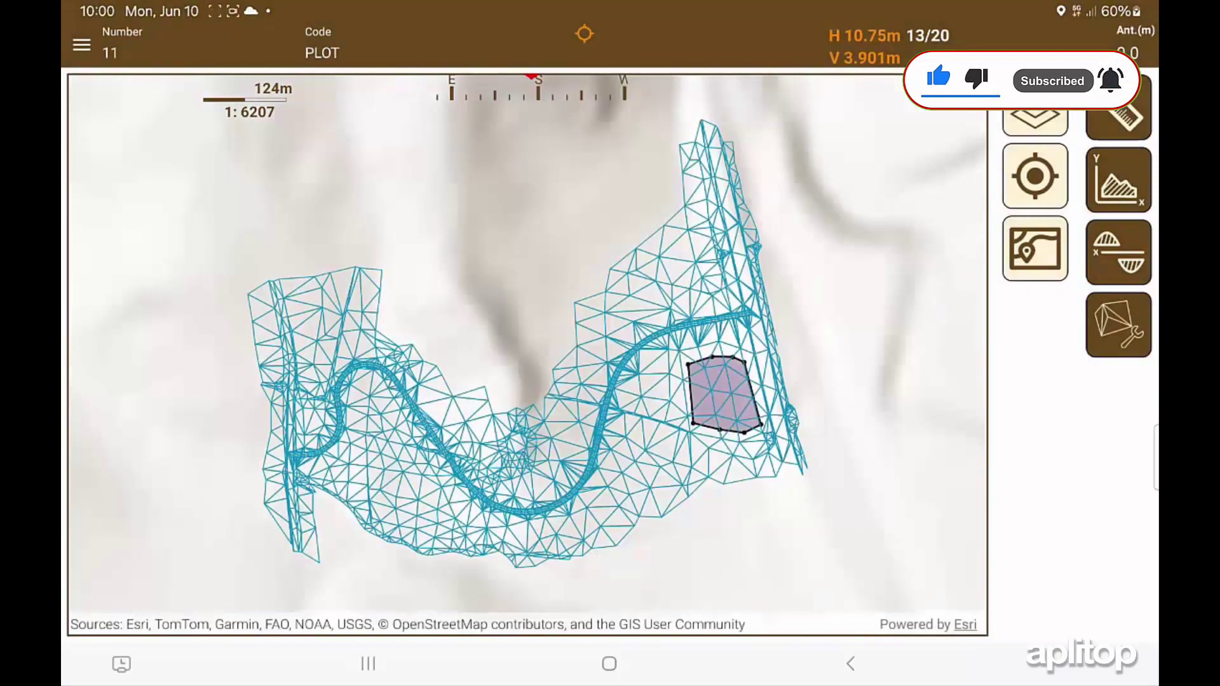
Step: Draw a first quick profile between two points on the mesh and view its chart
{"action": "left_click", "coordinate": [1118, 180]}
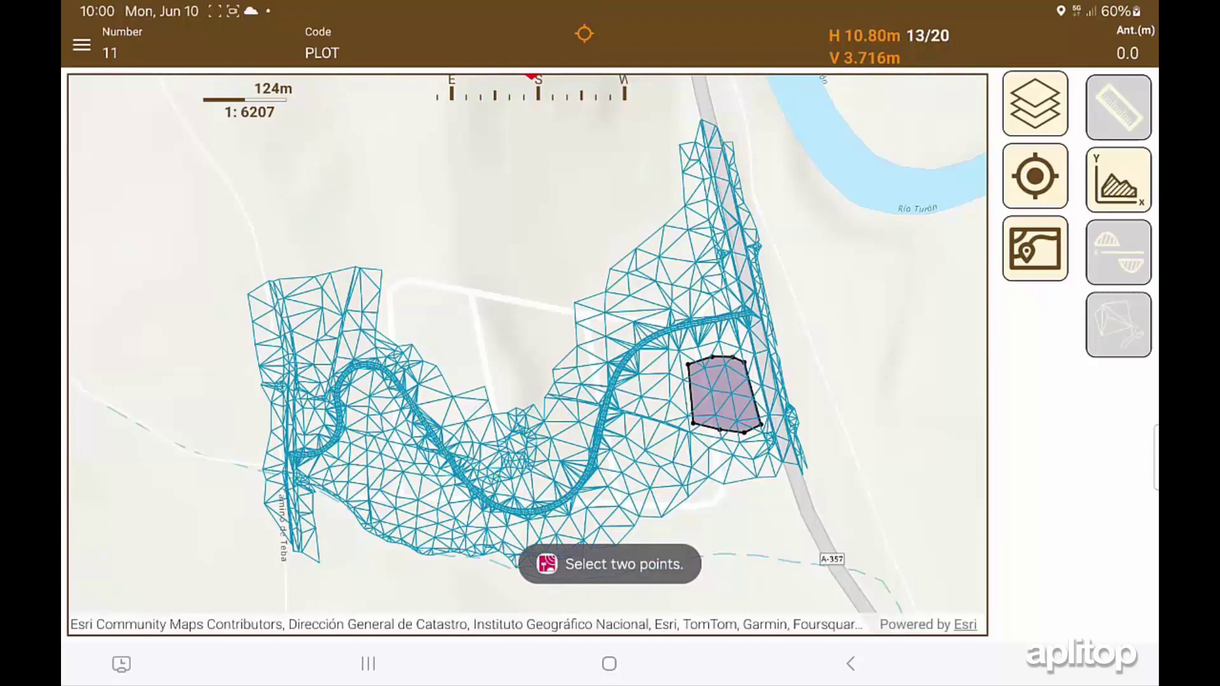
{"action": "left_click", "coordinate": [482, 413]}
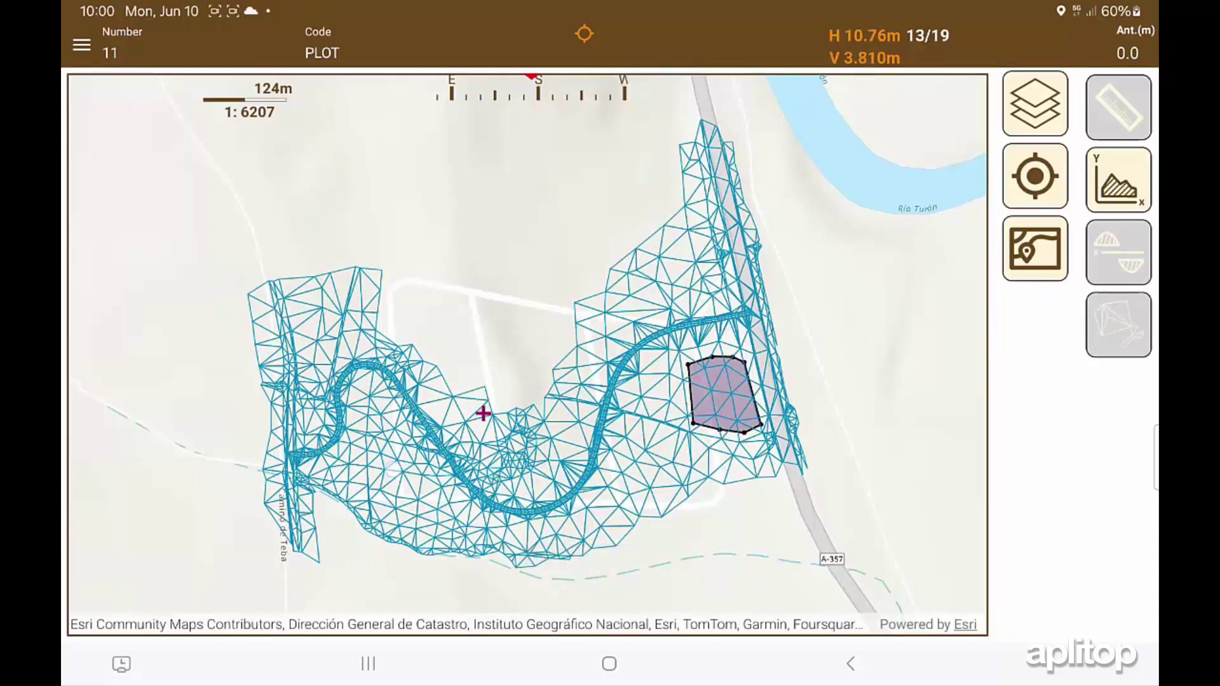
{"action": "left_click", "coordinate": [393, 467]}
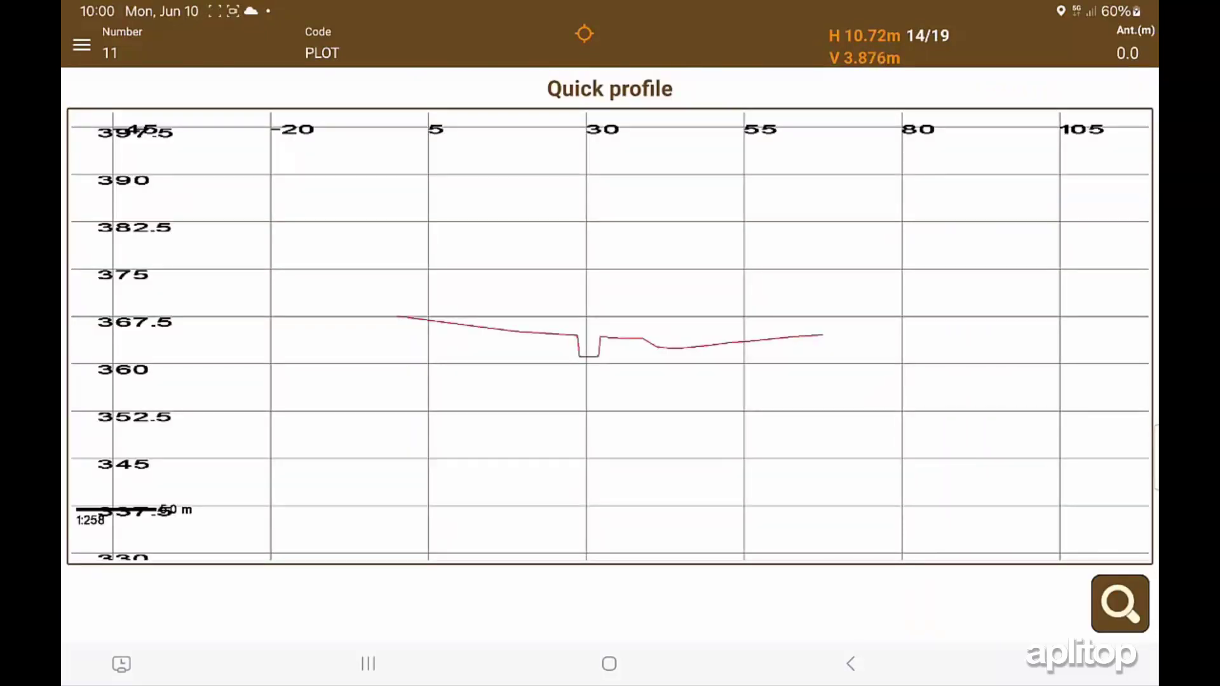
{"action": "left_click", "coordinate": [850, 663]}
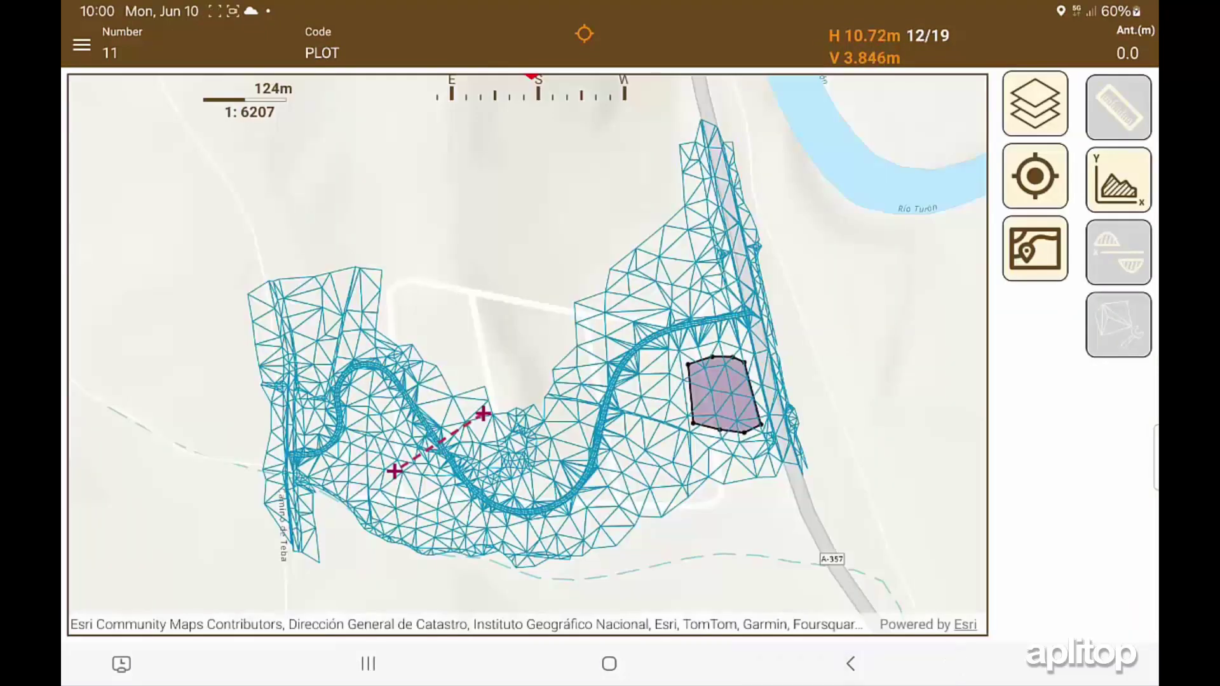
Step: Draw a second quick profile near the eastern channel, then turn off Quick profile
{"action": "left_click", "coordinate": [575, 378]}
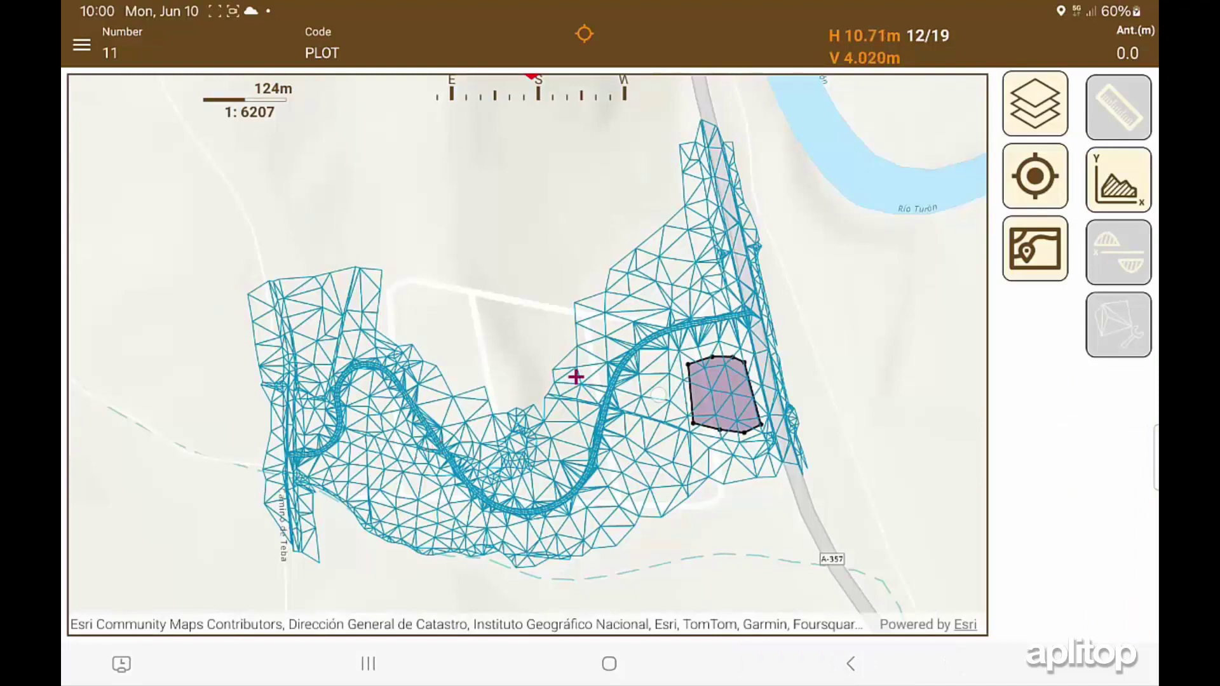
{"action": "left_click", "coordinate": [1118, 180]}
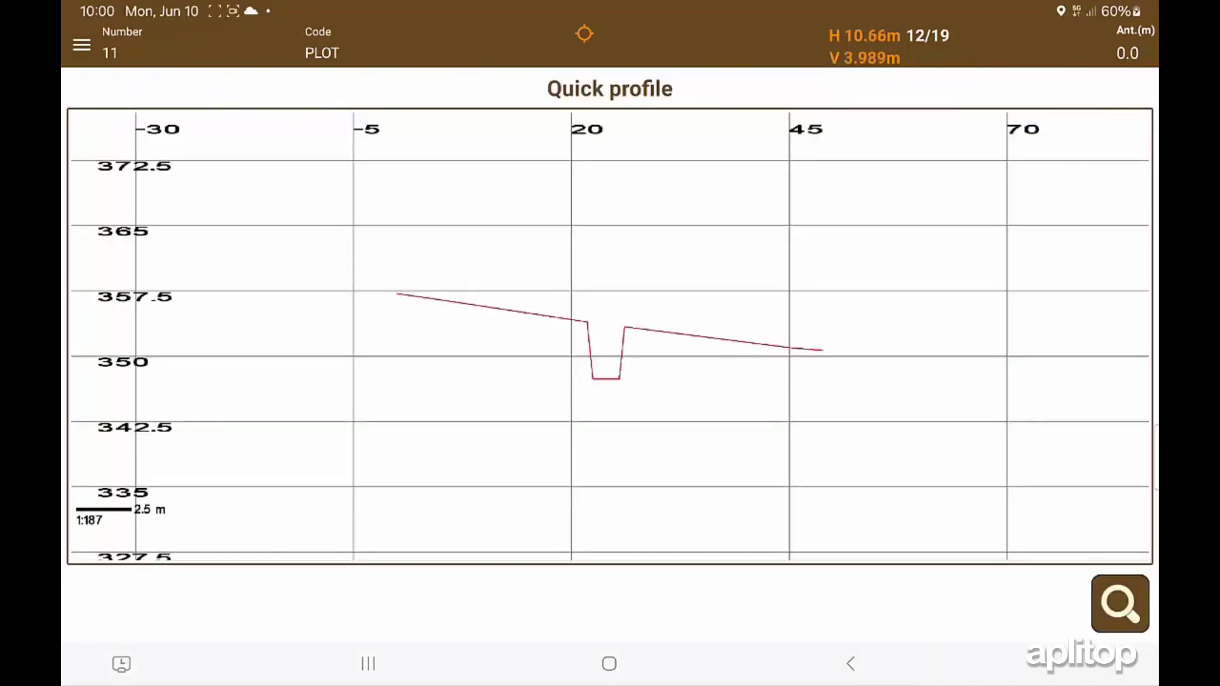
{"action": "left_click", "coordinate": [850, 664]}
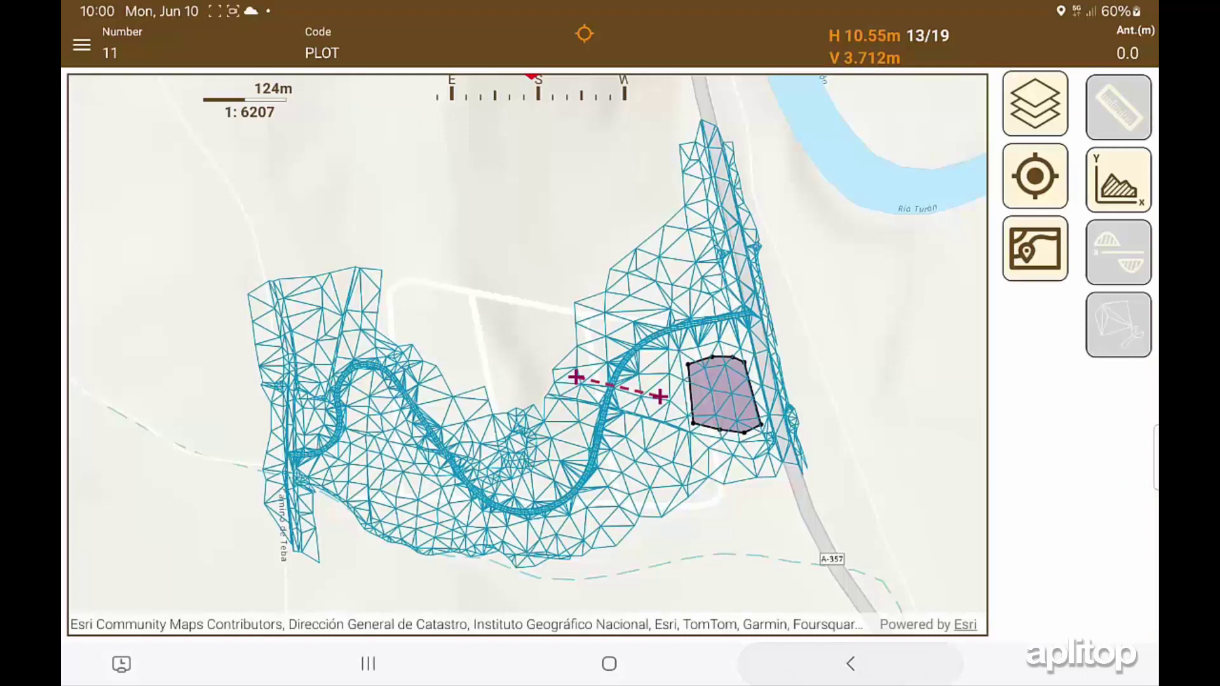
{"action": "left_click", "coordinate": [1119, 179]}
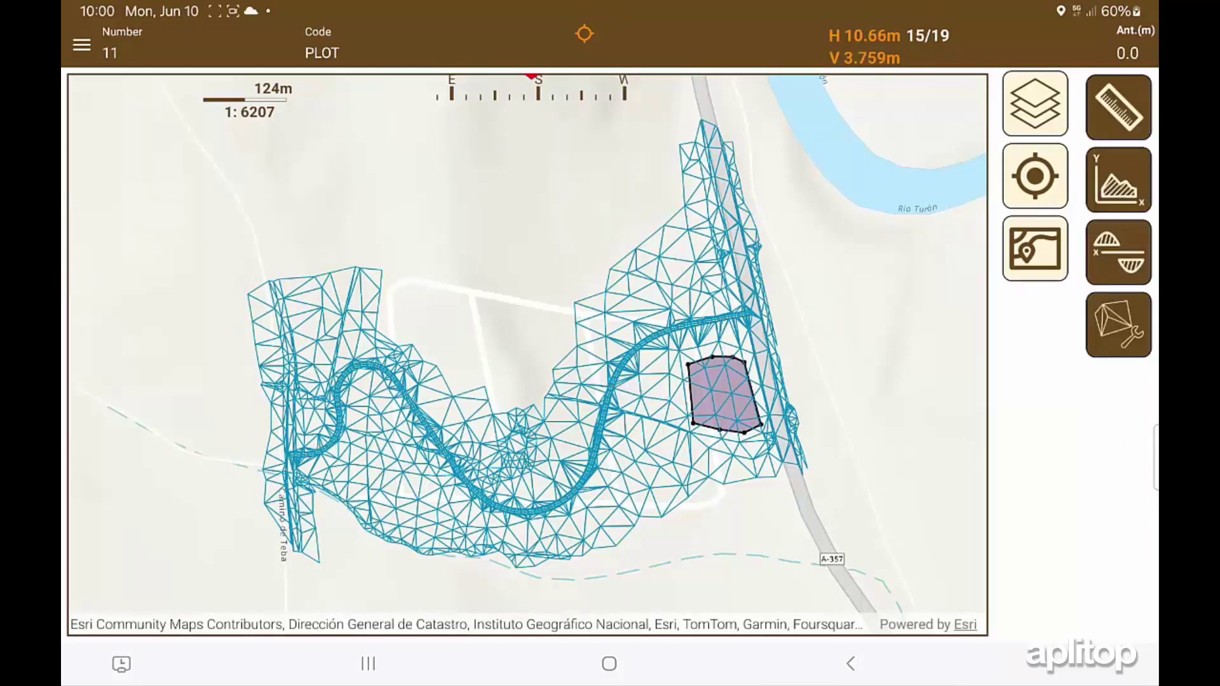
Step: Compute volumes for the purple plot polygon at esplanade height 348: 409 m³ cut, 235 m³ fill
{"action": "left_click", "coordinate": [1119, 251]}
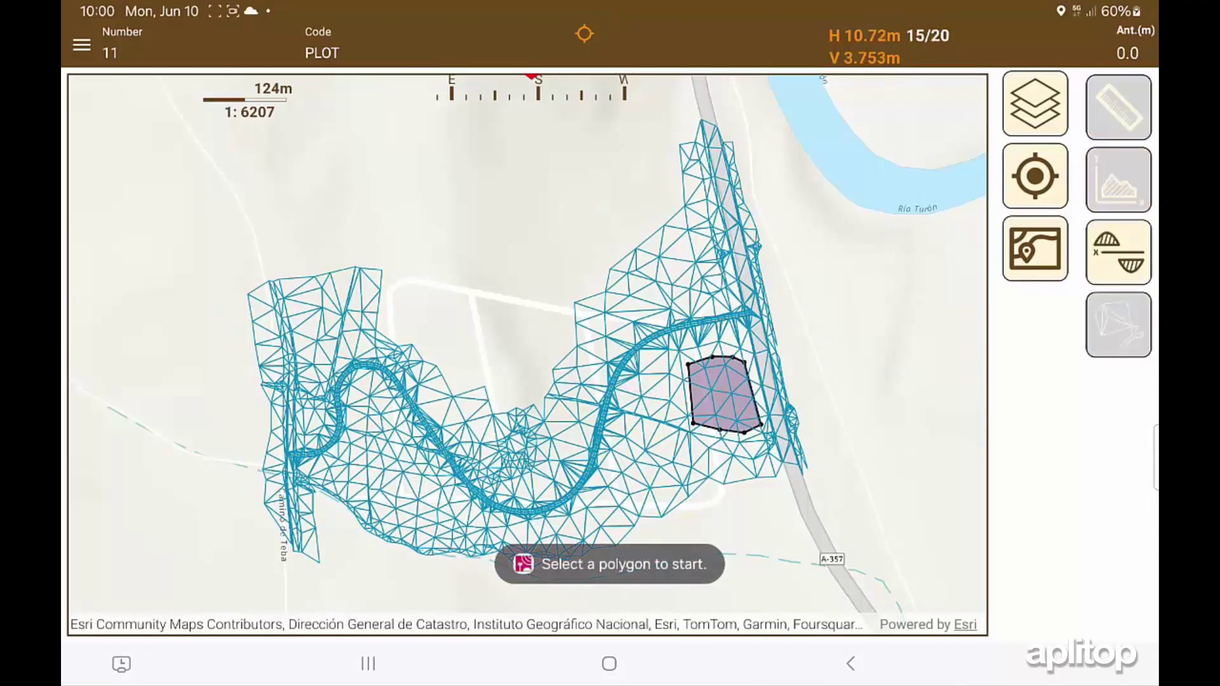
{"action": "left_click", "coordinate": [726, 396]}
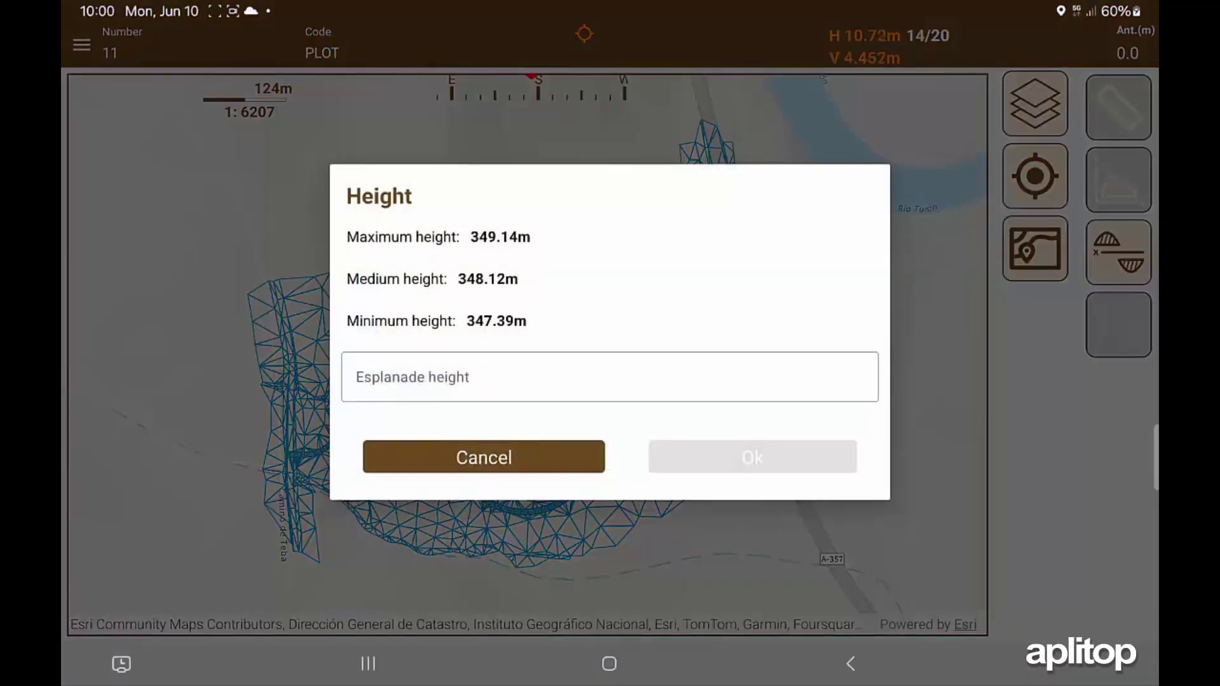
{"action": "left_click", "coordinate": [611, 377]}
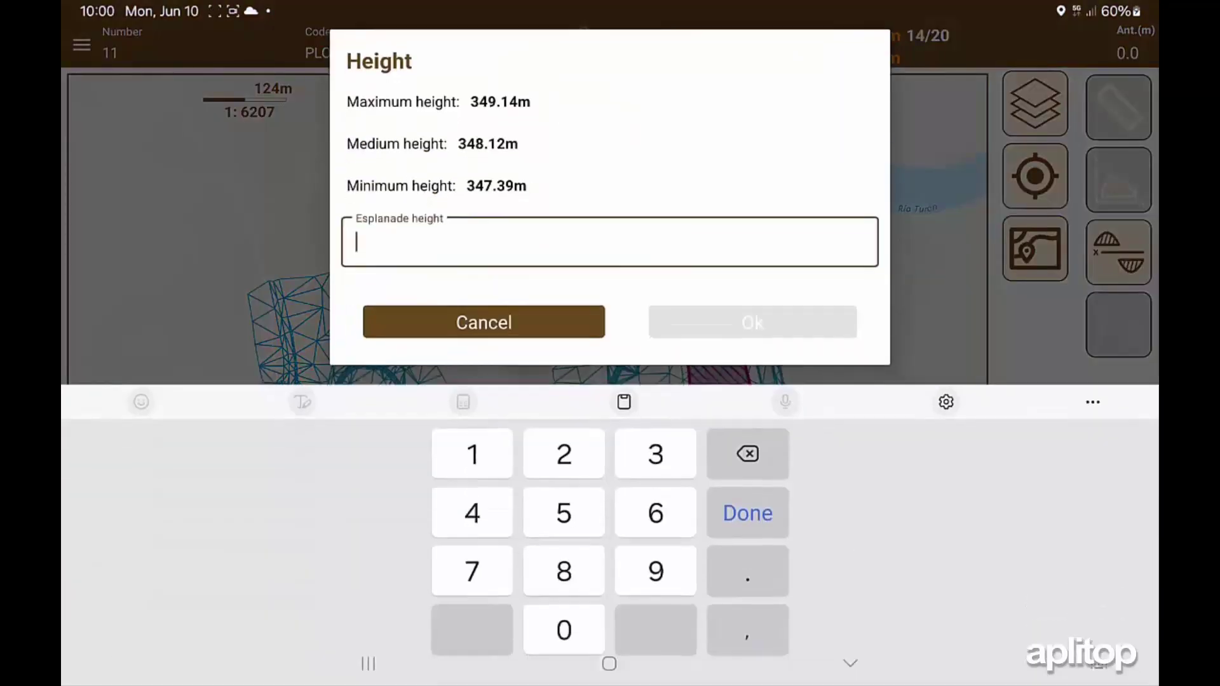
{"action": "type", "text": "348"}
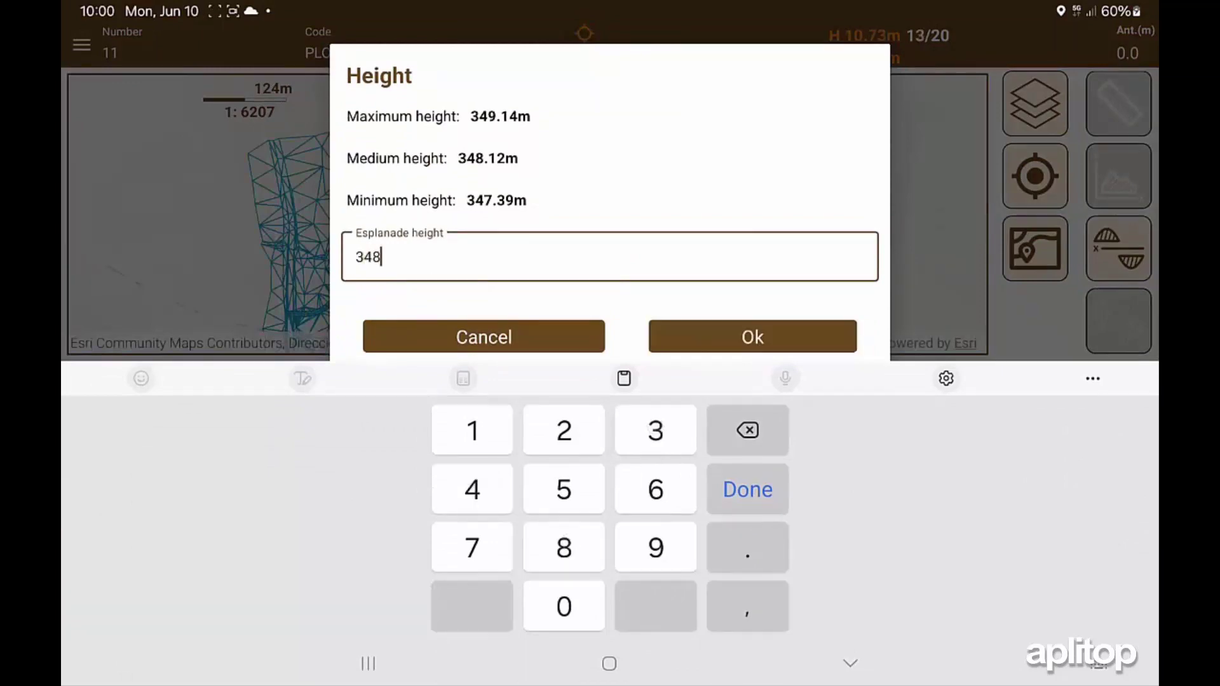
{"action": "left_click", "coordinate": [753, 336]}
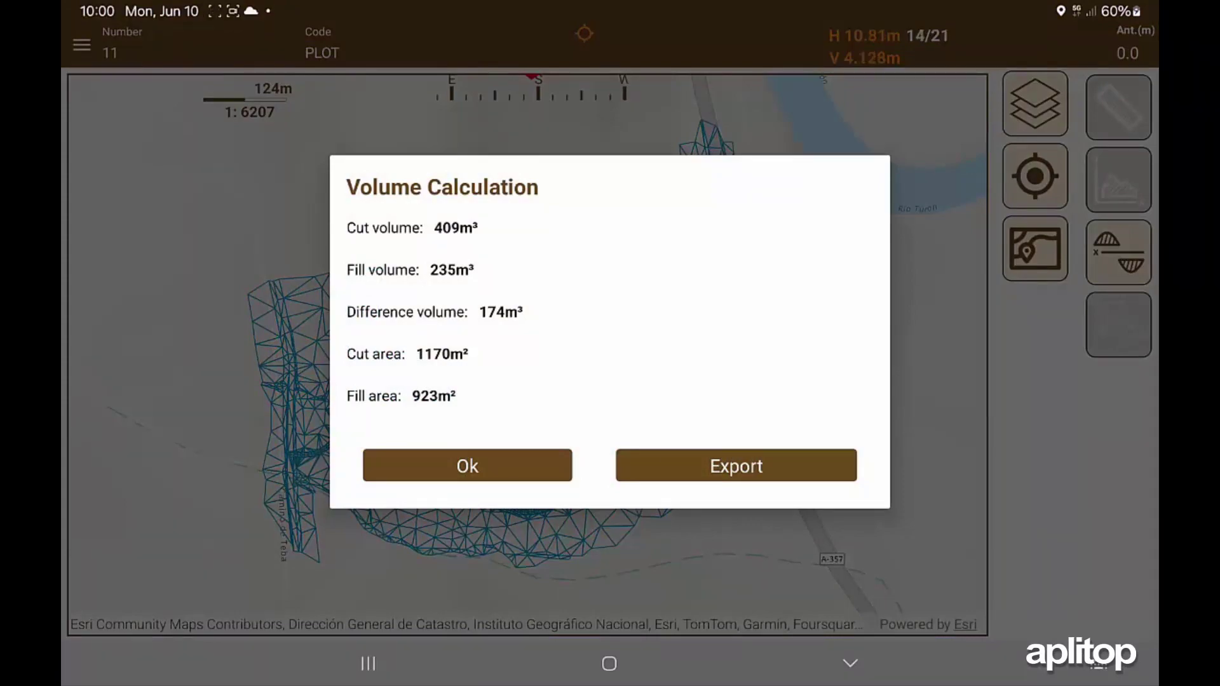
Step: Export the report as TcpGPS_Volume_Calculation_10-06-2024 100050.txt into Video_Superficies
{"action": "left_click", "coordinate": [736, 466]}
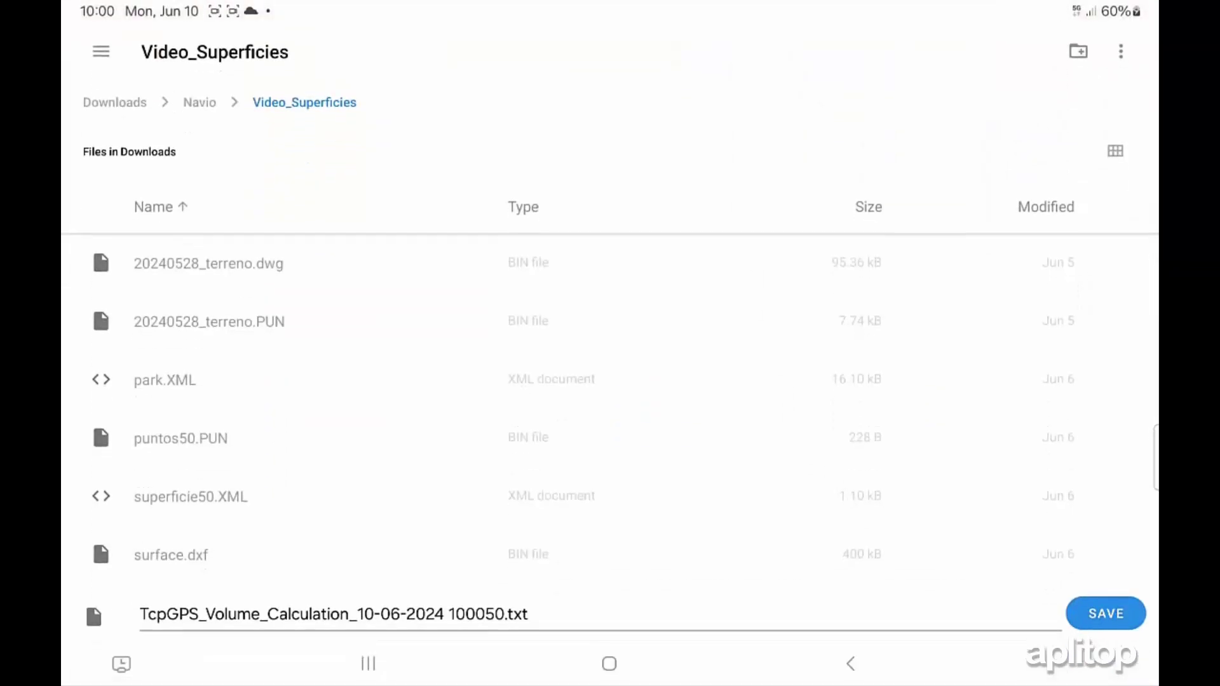
{"action": "scroll", "coordinate": [584, 410], "scroll_direction": "down", "scroll_amount": 1}
{"action": "left_click", "coordinate": [1099, 608]}
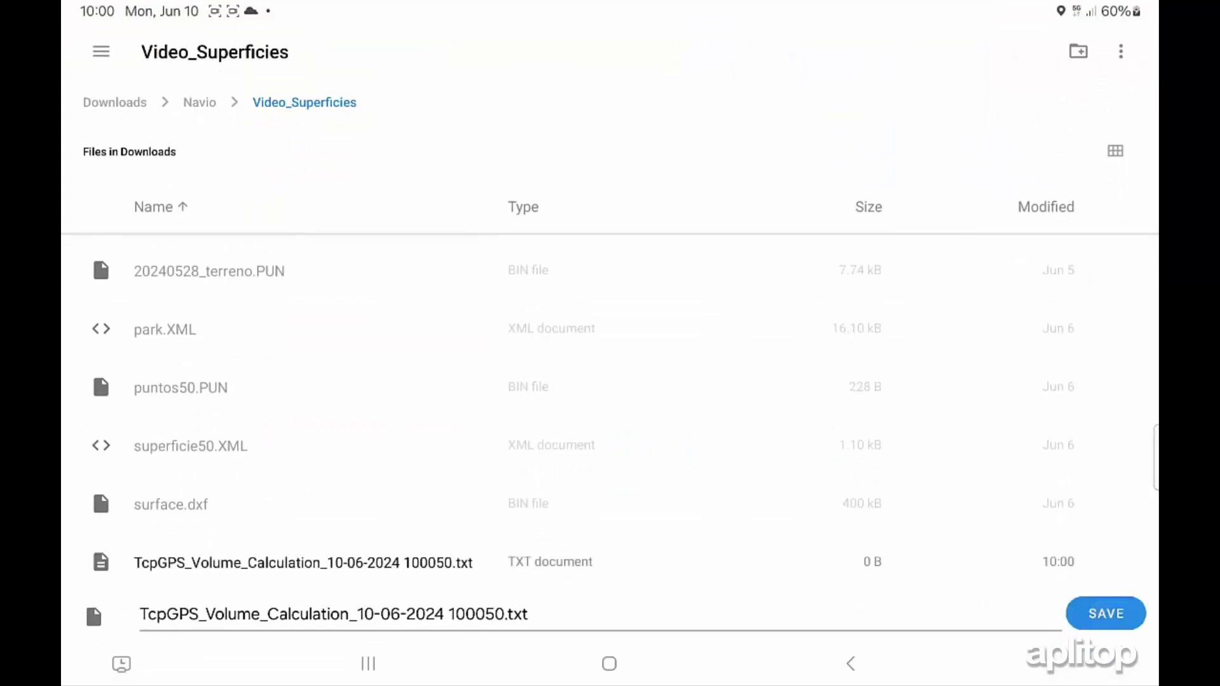